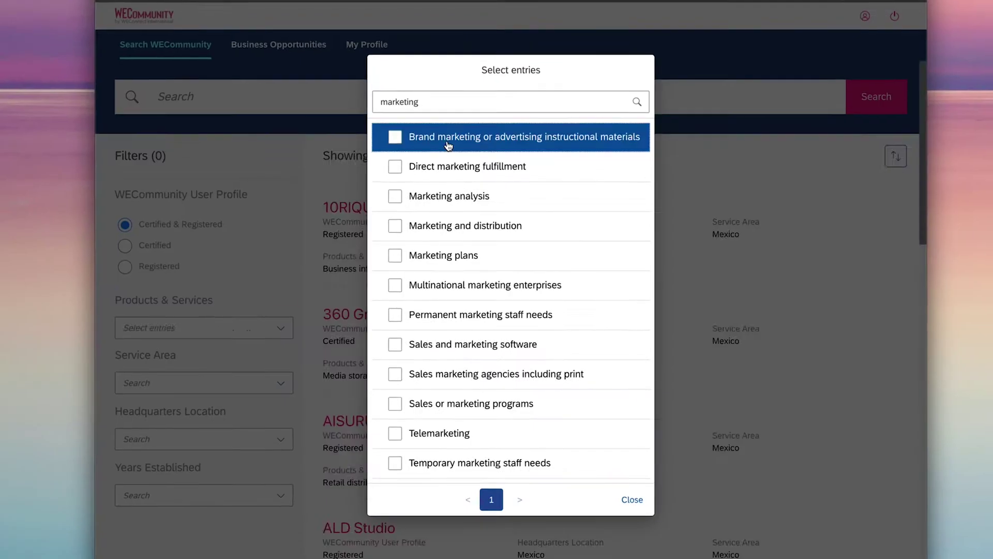
- Filter businesses to the brand marketing instructional materials category, headquartered in Mexico
left_click(448, 144)
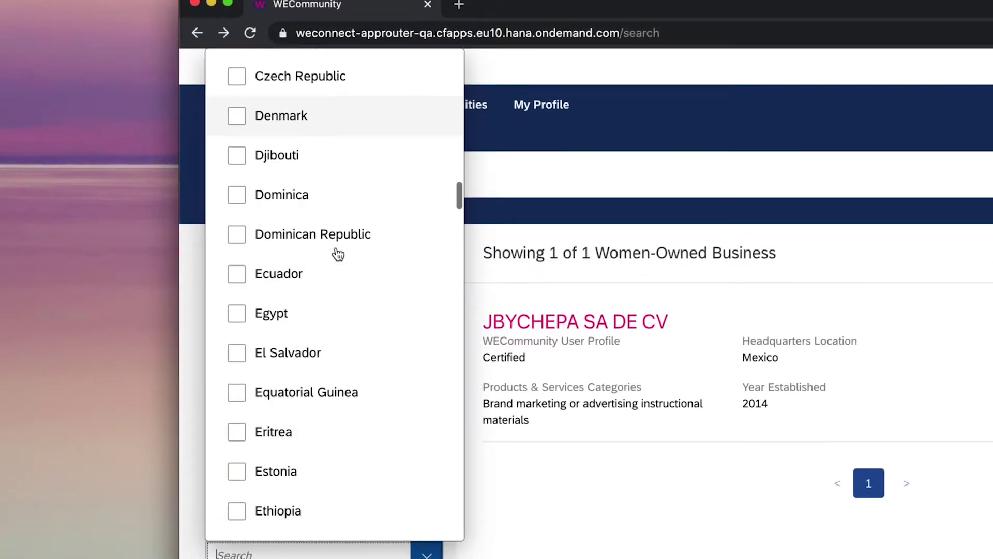
scroll(337, 254, "down", 3)
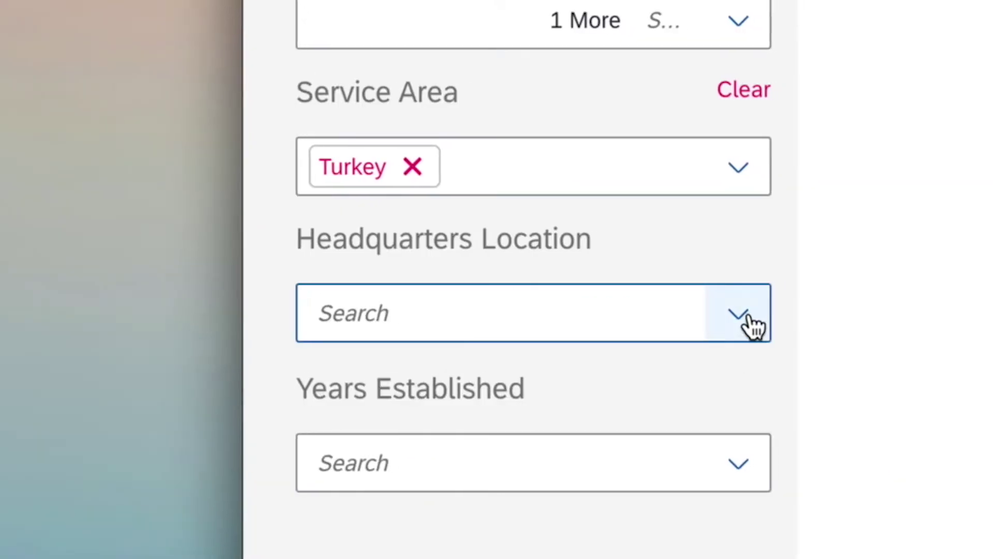
left_click(741, 318)
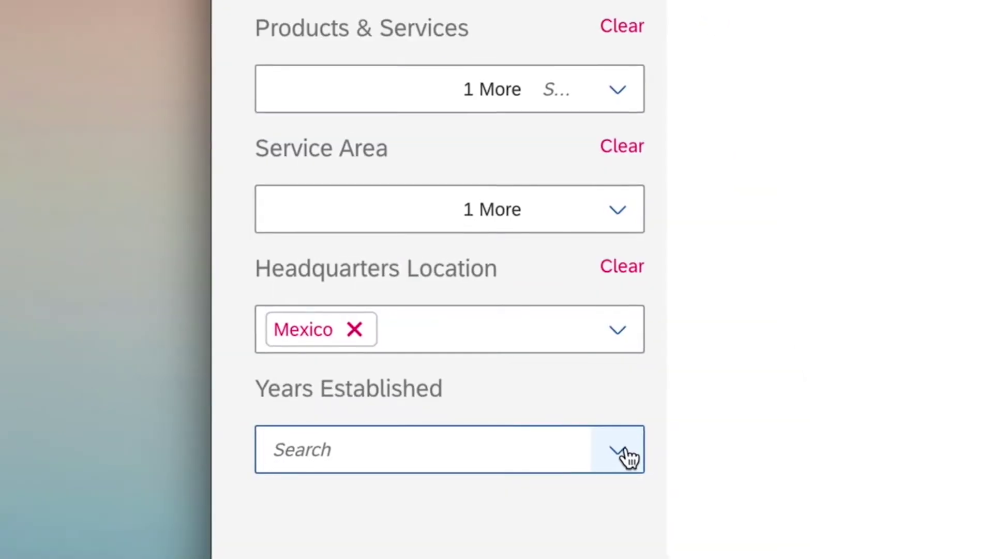
left_click(626, 452)
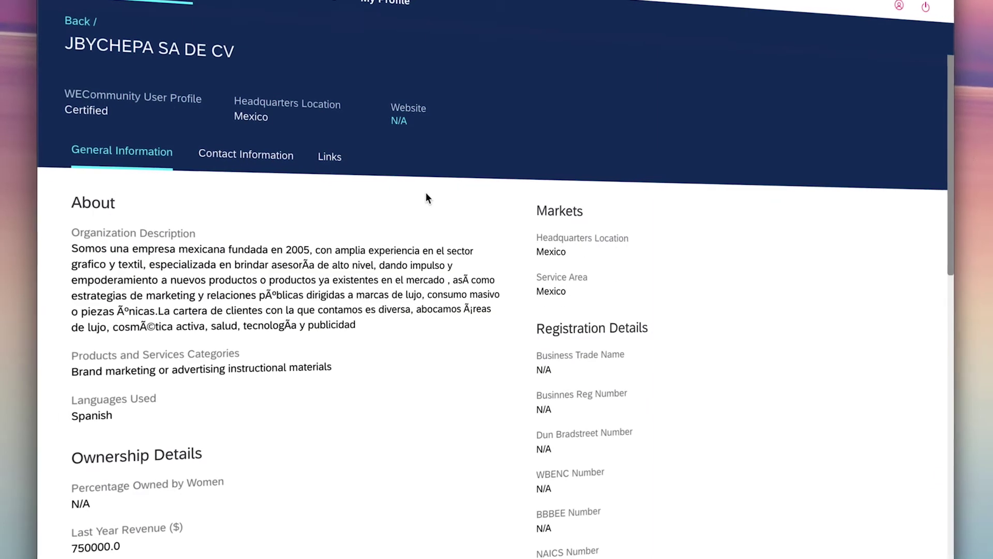
scroll(425, 193, "down", 5)
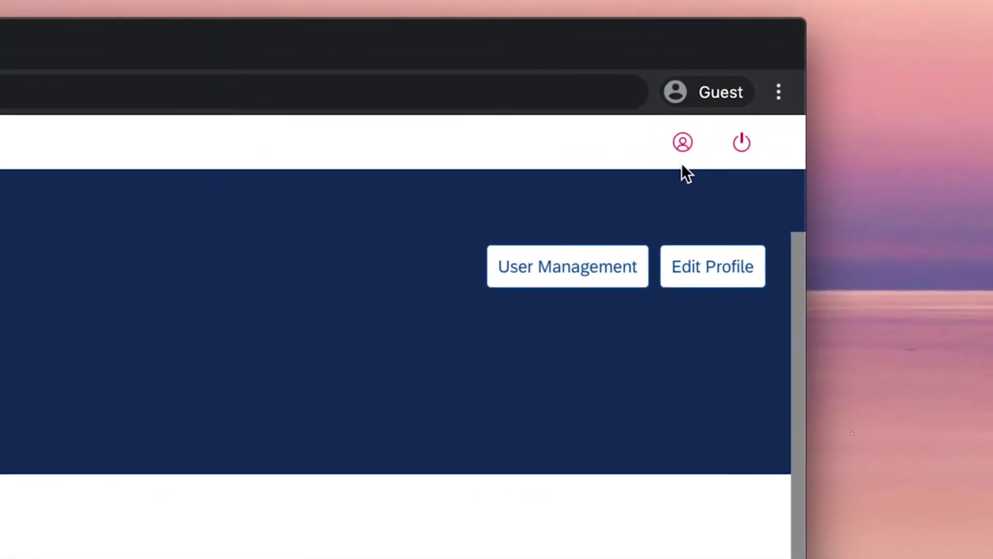
- Open the Smith and Smith Inc profile and review its Contact Information, Links and Private Data
left_click(683, 144)
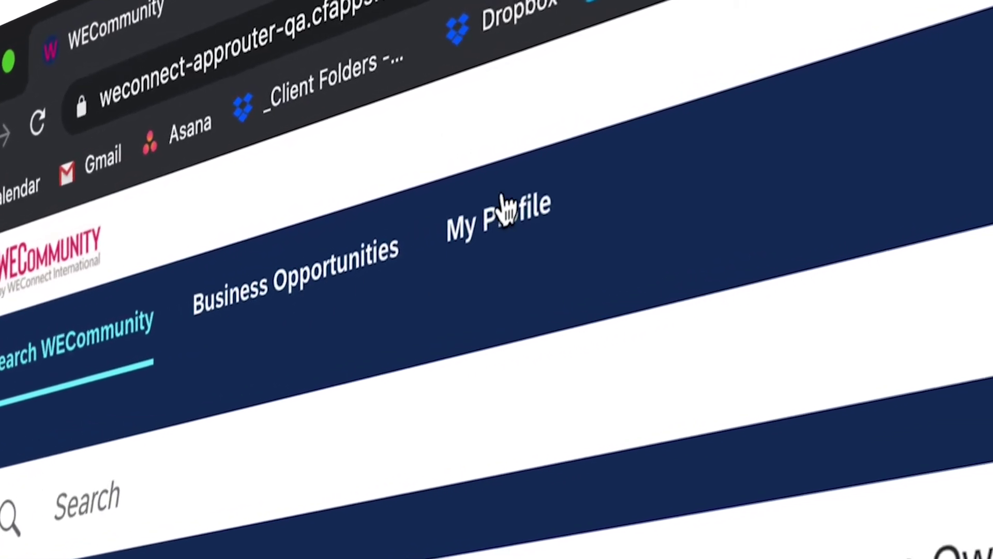
left_click(505, 209)
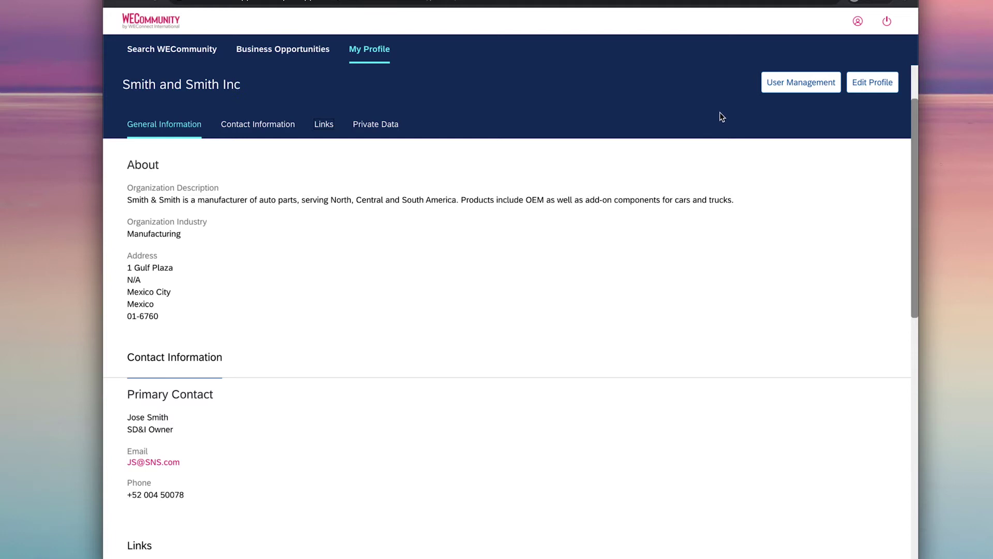
left_click(254, 125)
left_click(324, 121)
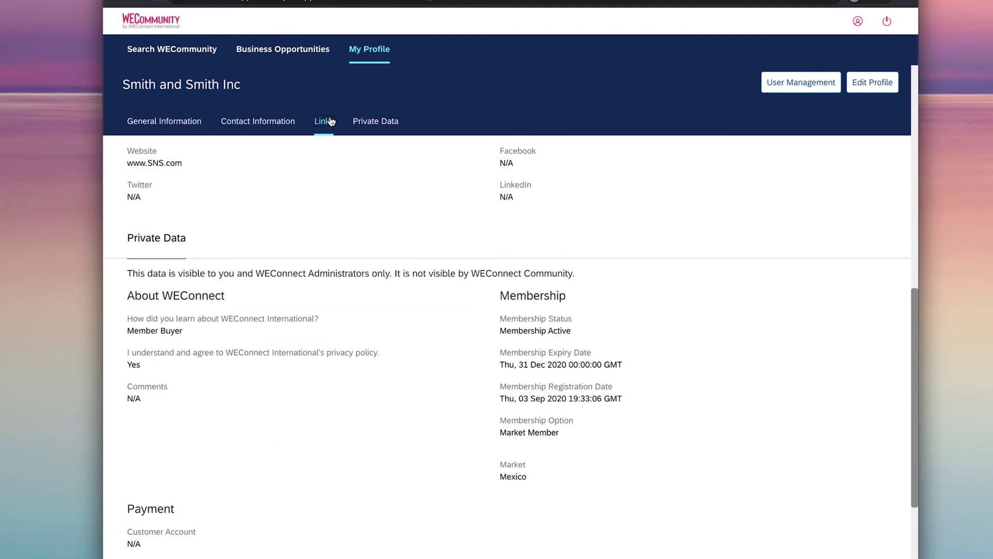
left_click(374, 122)
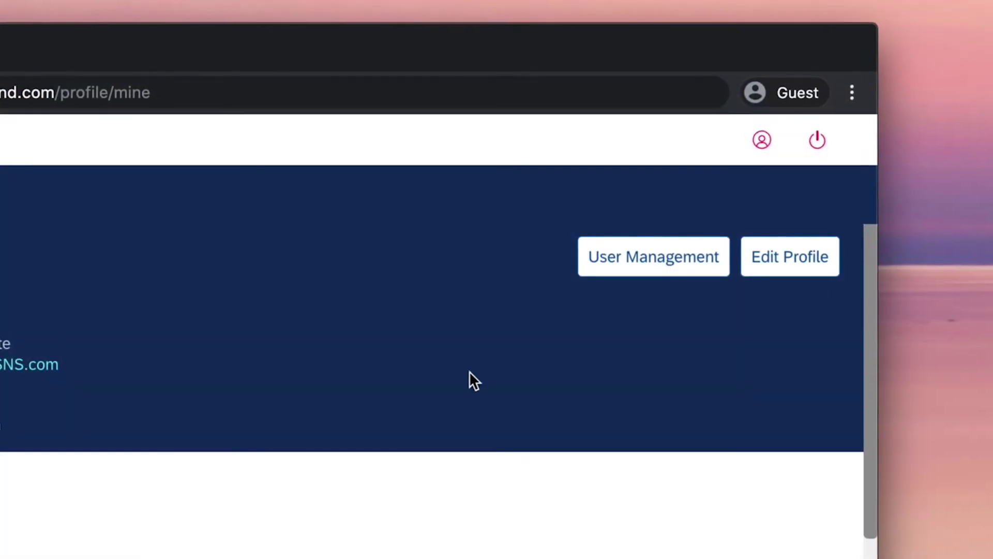
- From User Management, edit the Smith and Smith Inc profile, then update and confirm it
left_click(616, 278)
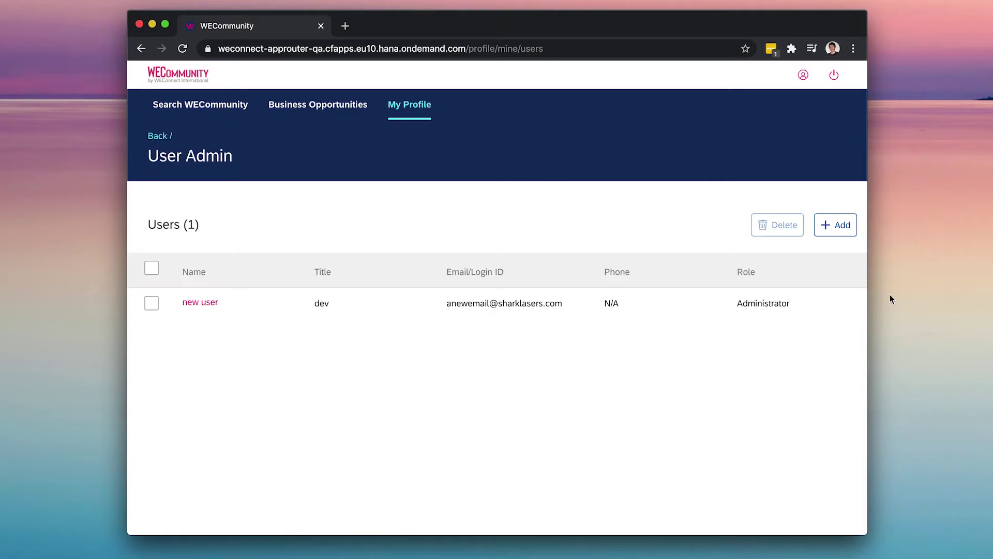
left_click(835, 225)
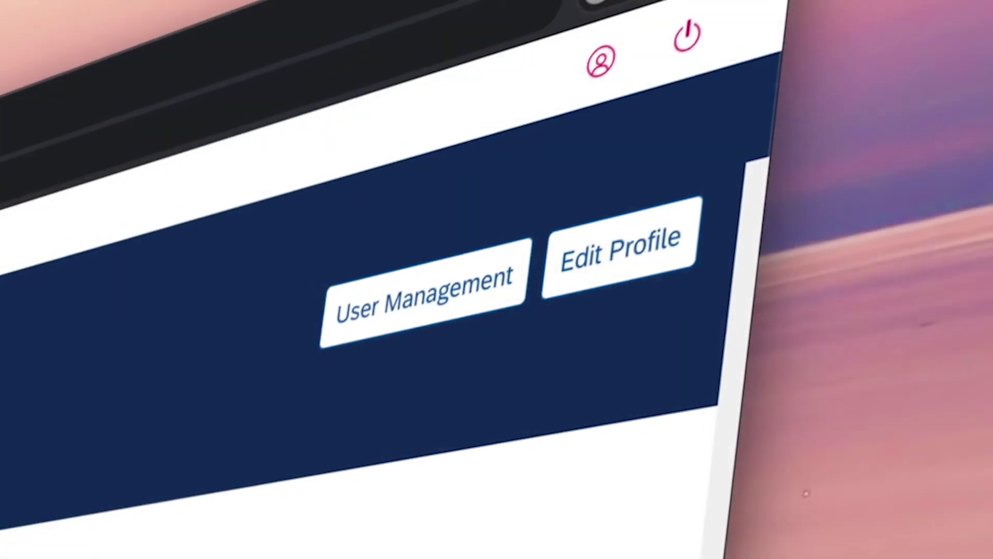
left_click(621, 250)
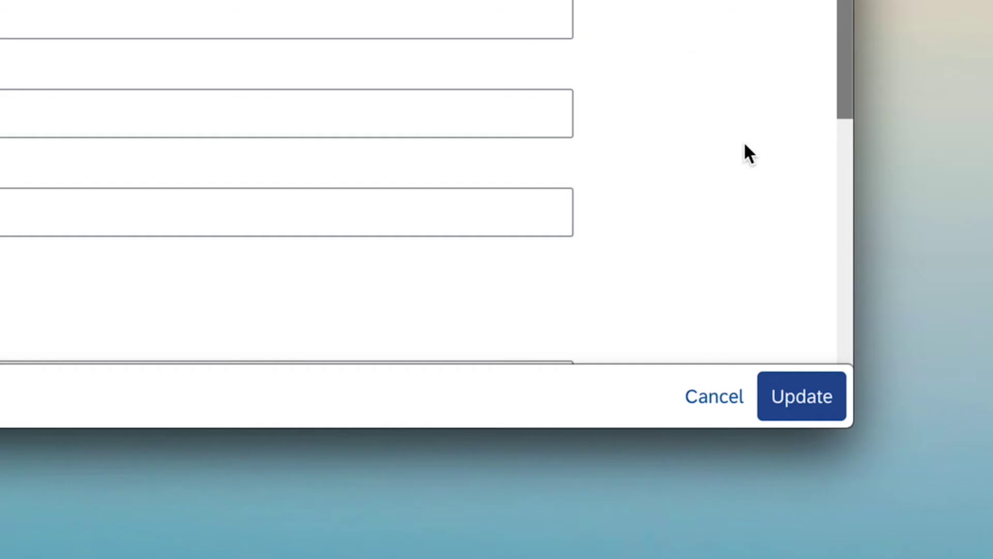
left_click(814, 398)
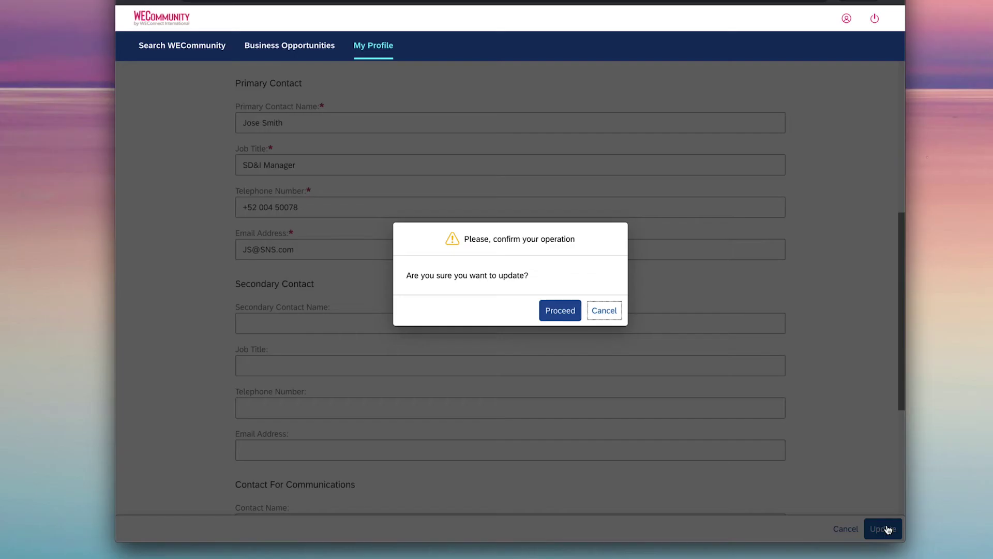
left_click(560, 311)
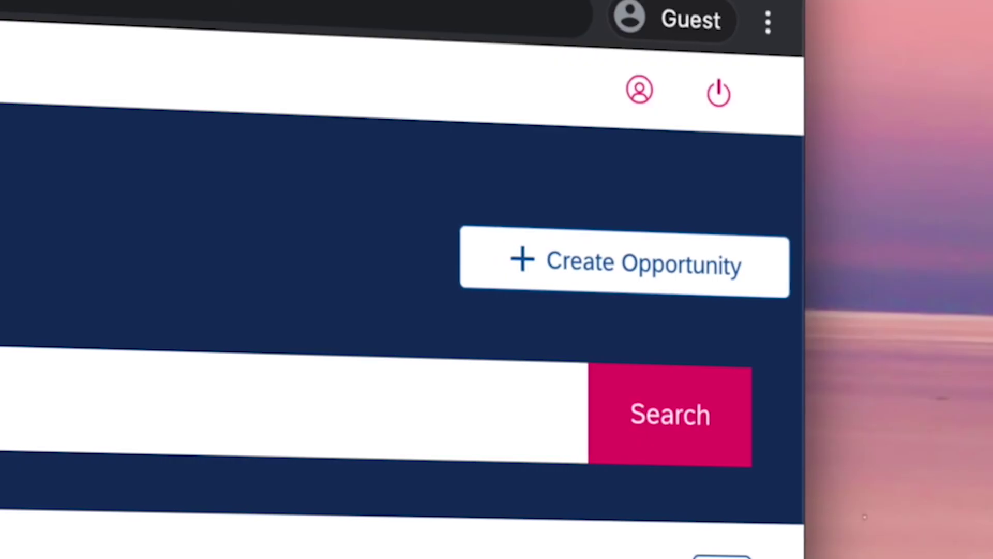
- Create and post the 'IT - Database Development' opportunity for suppliers
left_click(594, 270)
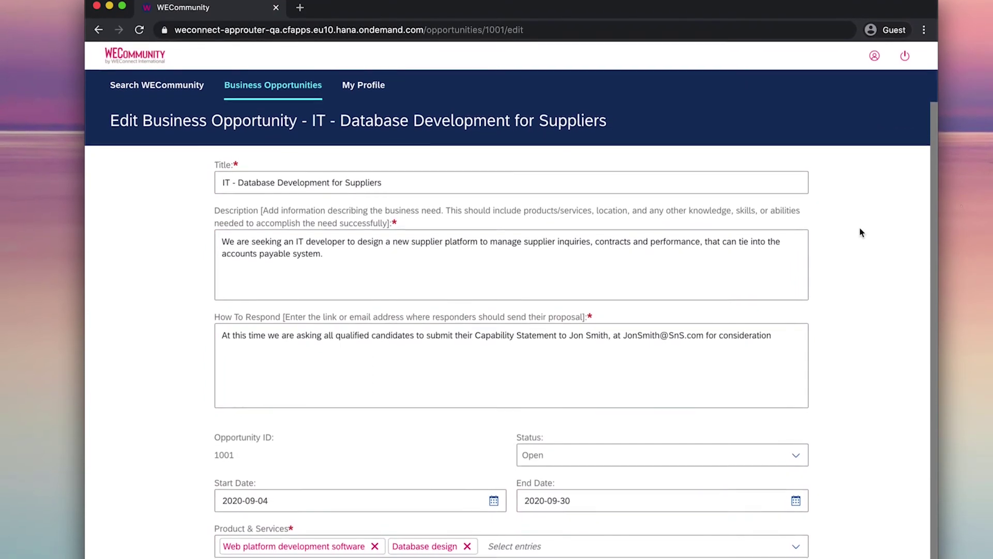
scroll(860, 233, "down", 1)
scroll(860, 230, "down", 1)
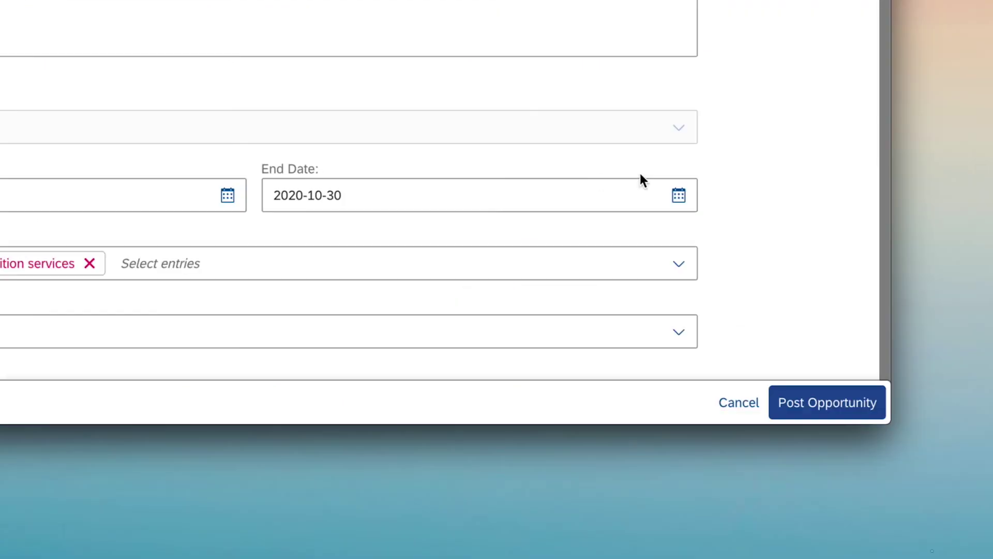
left_click(808, 397)
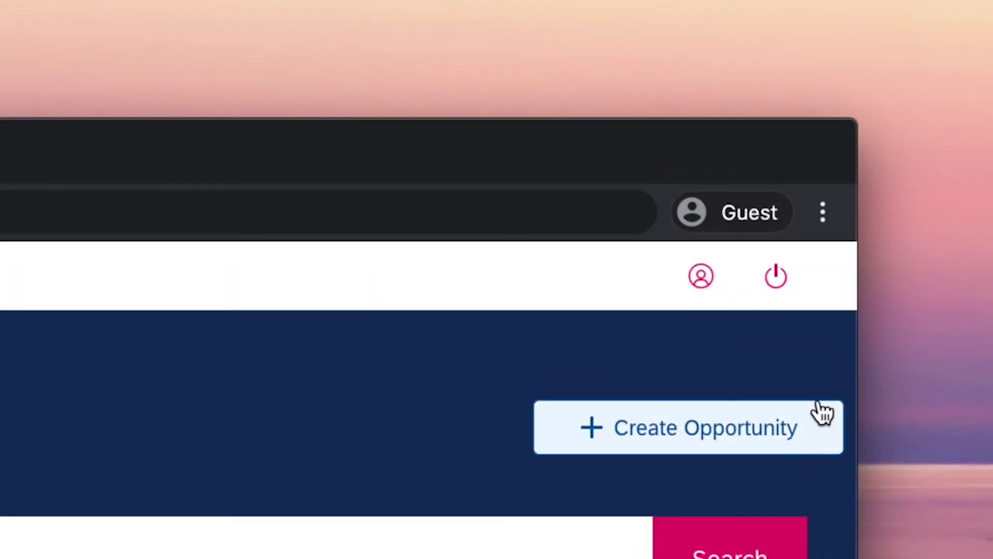
- Use the top-bar power icon to bring up the logout confirmation
left_click(776, 276)
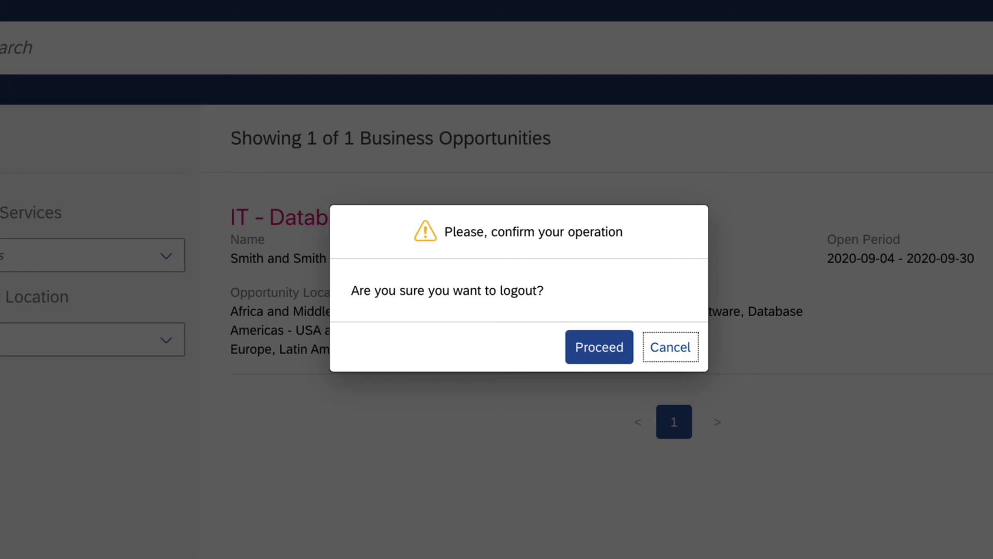